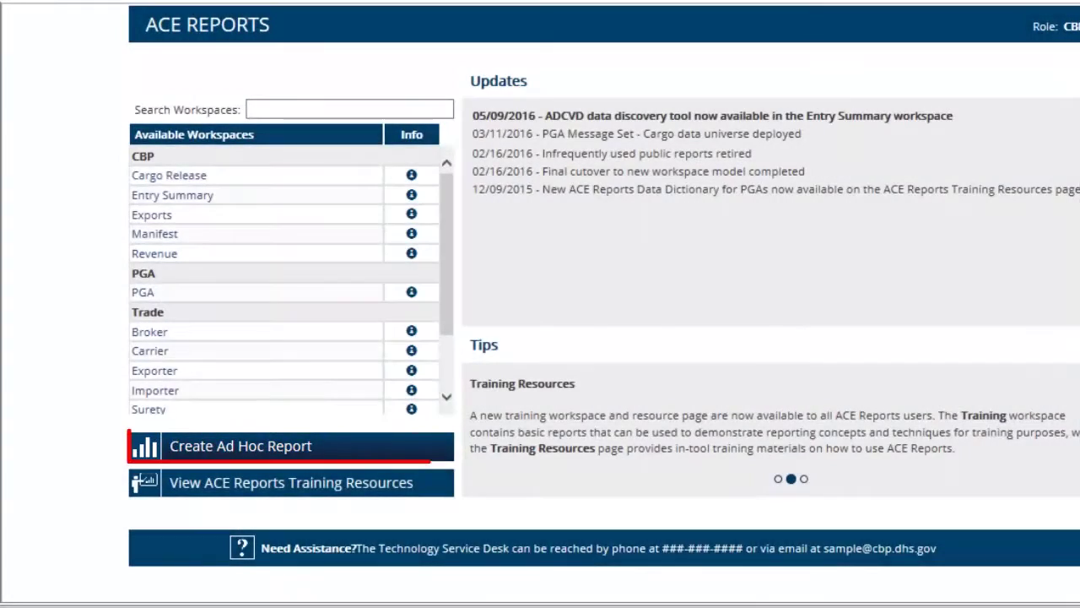
# - Start a new ad hoc report and choose Training as its universe
pyautogui.click(240, 446)
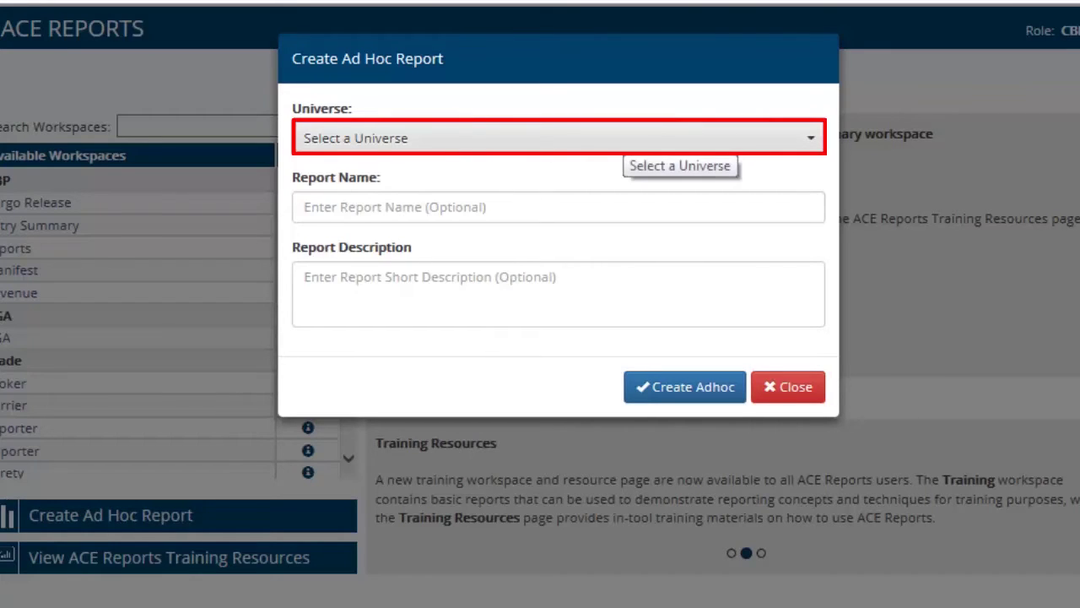
pyautogui.click(624, 142)
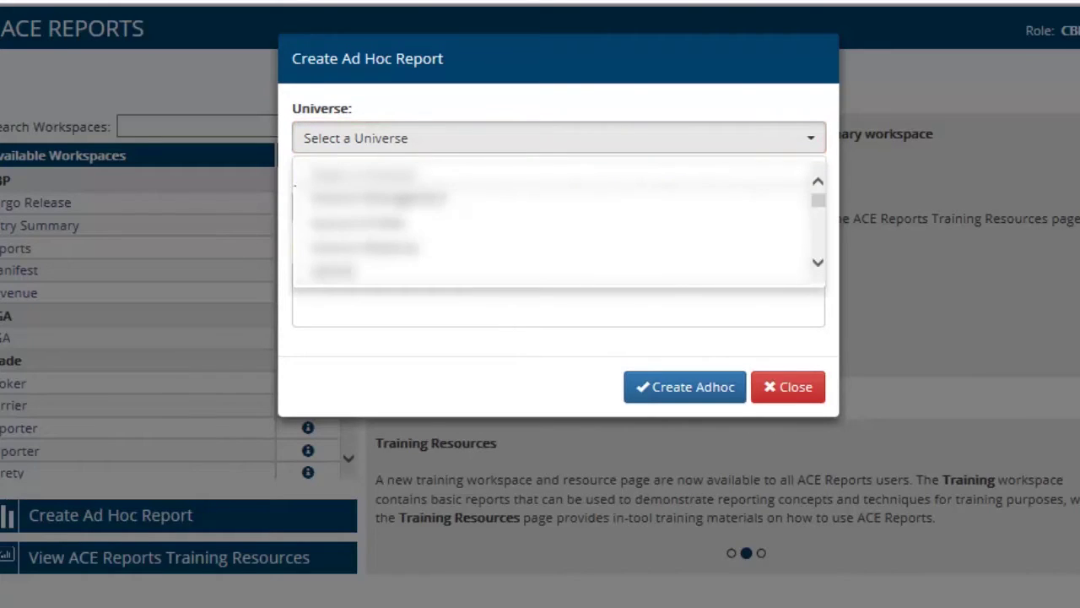
pyautogui.click(818, 263)
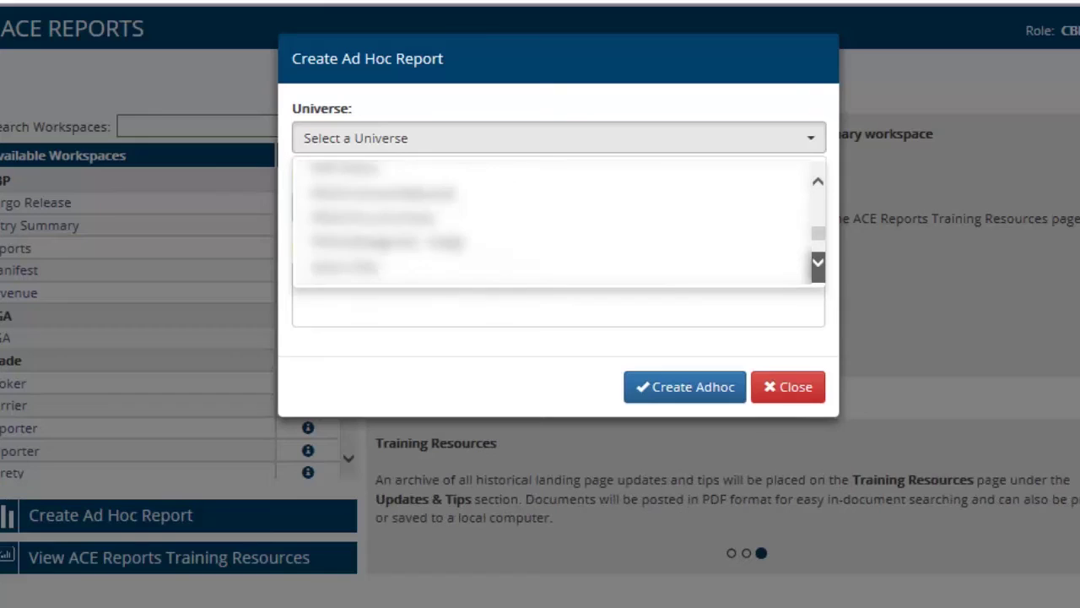
pyautogui.click(336, 265)
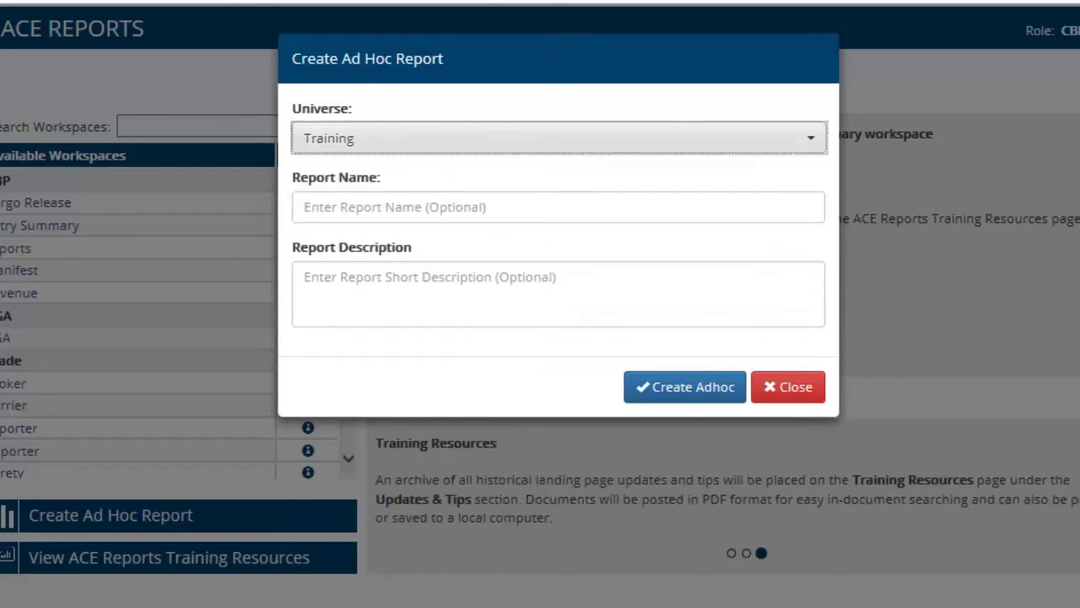
# - Name the report "QTV10 Ad Hoc", enter the description "Lorem ipsum." and create the ad hoc report
pyautogui.click(307, 207)
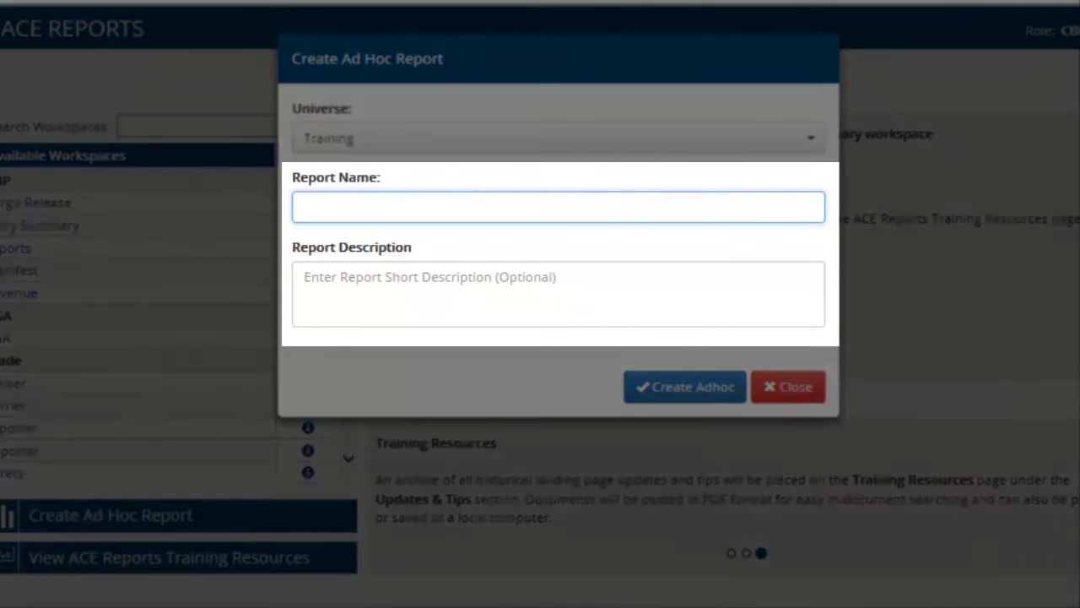
pyautogui.write('QTV10 Ad Hoc')
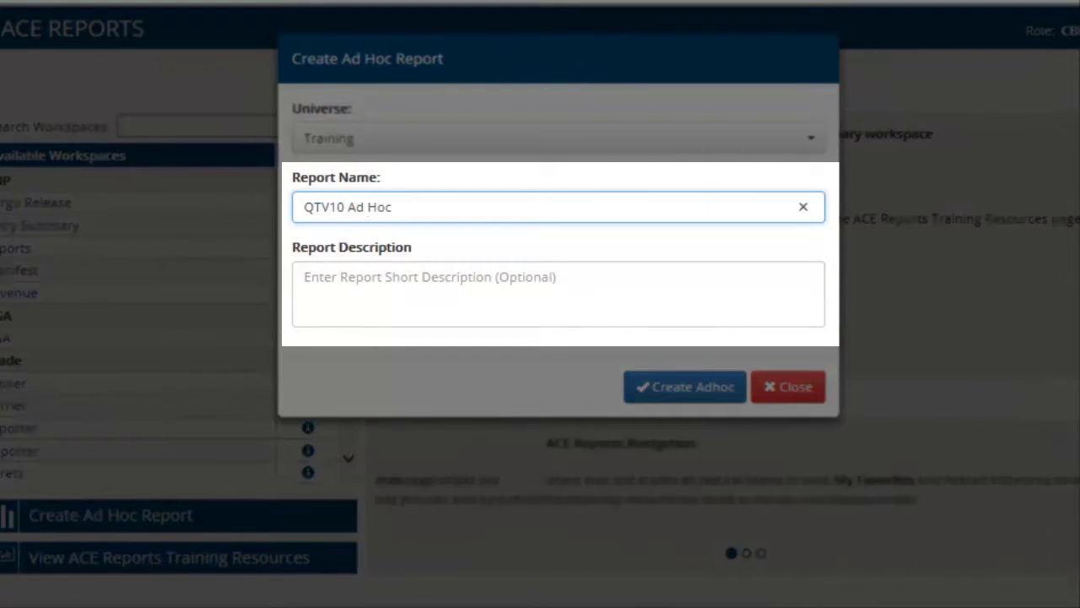
pyautogui.click(305, 277)
pyautogui.write('L')
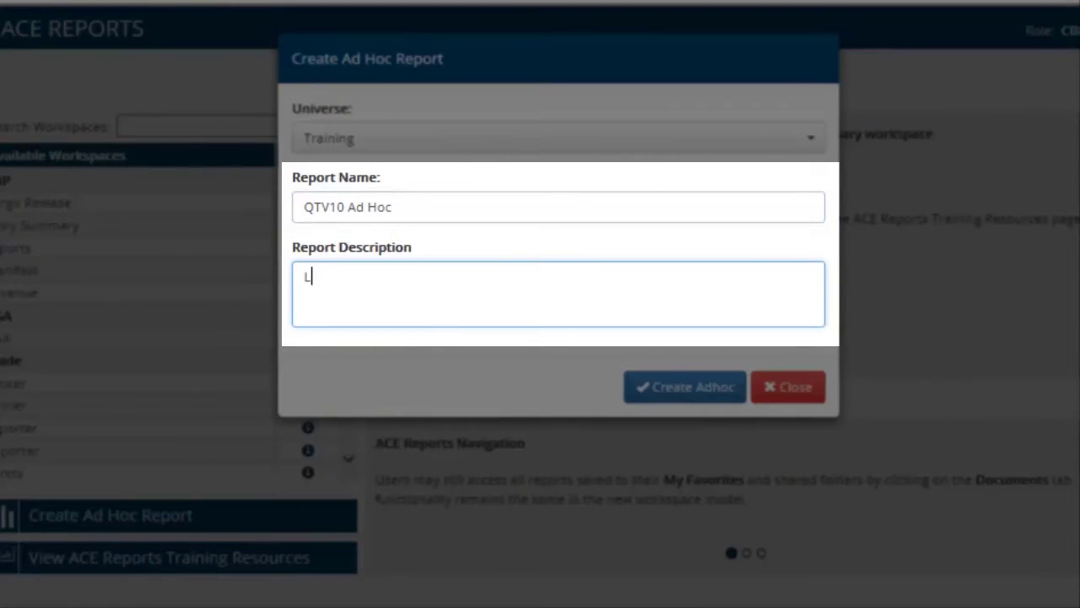
pyautogui.write('orem ipsu')
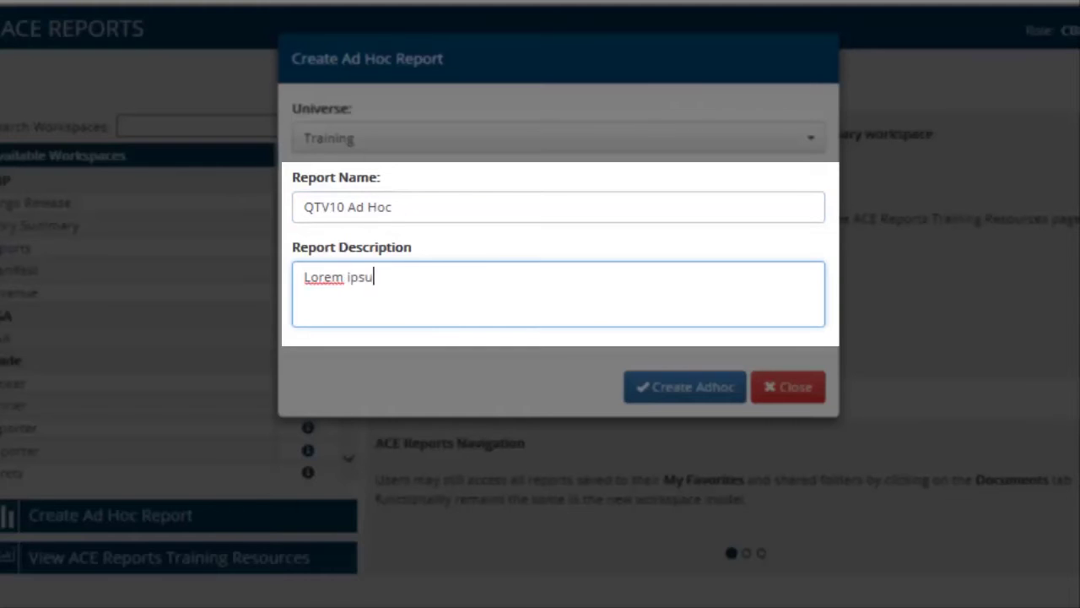
pyautogui.write('m.')
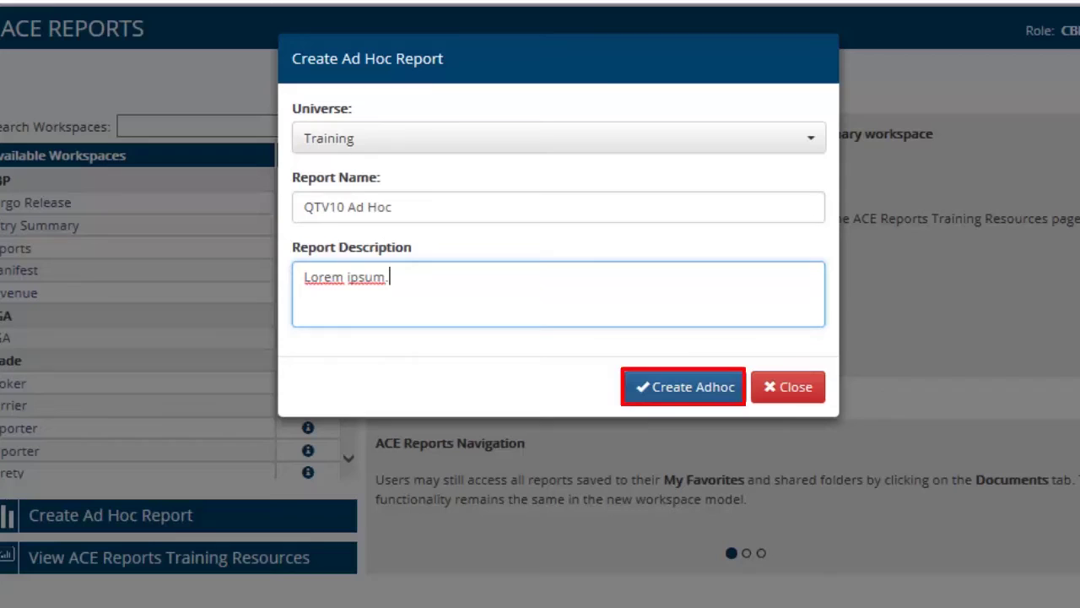
pyautogui.click(683, 387)
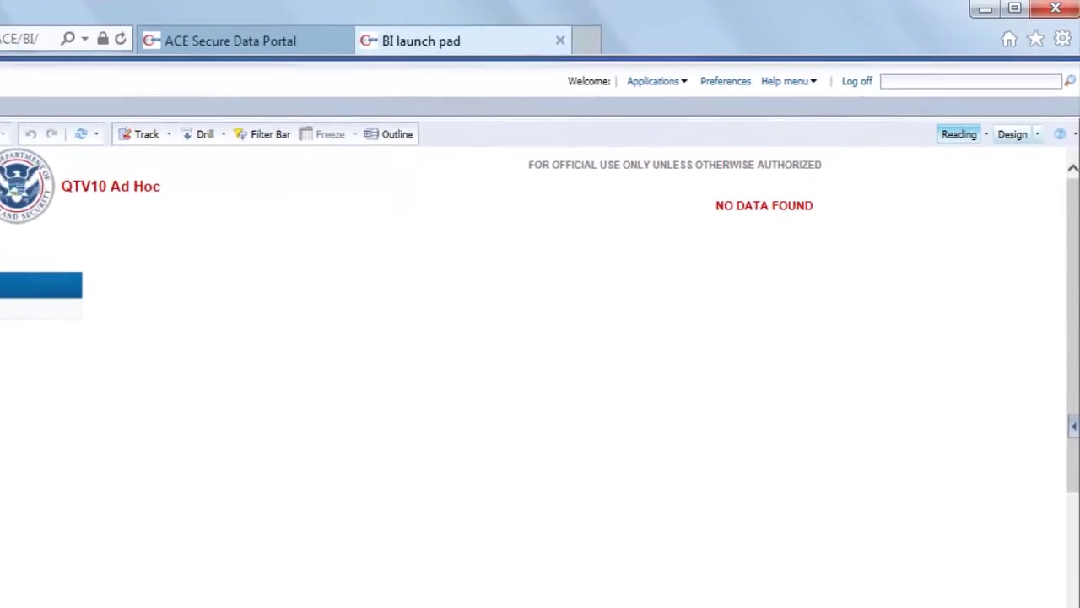
# - Show the report's available objects in design mode and open its data provider query for editing
pyautogui.click(1011, 136)
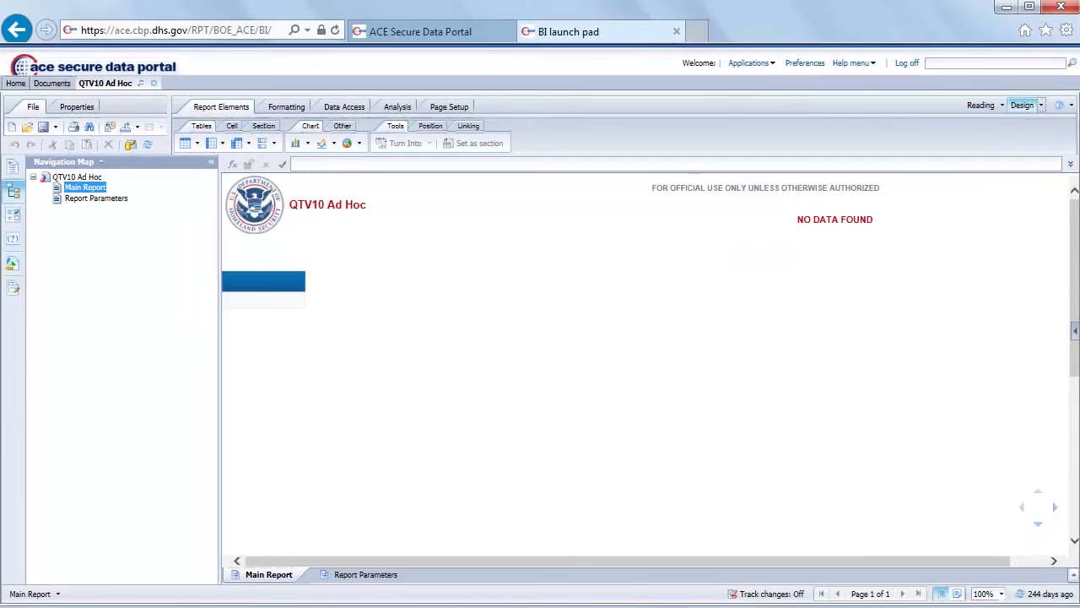
pyautogui.click(13, 263)
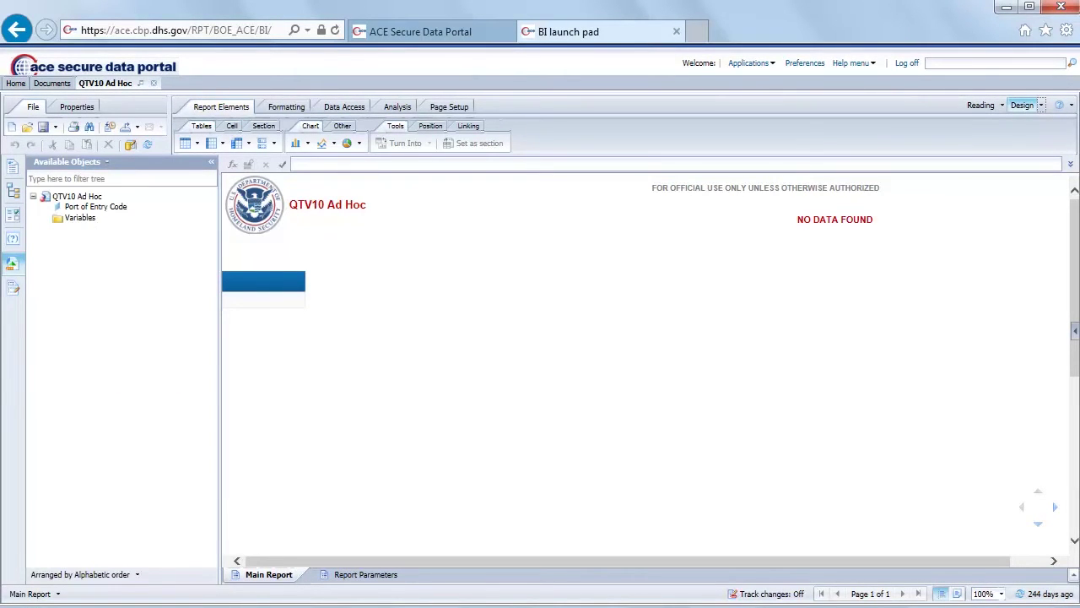
pyautogui.click(345, 107)
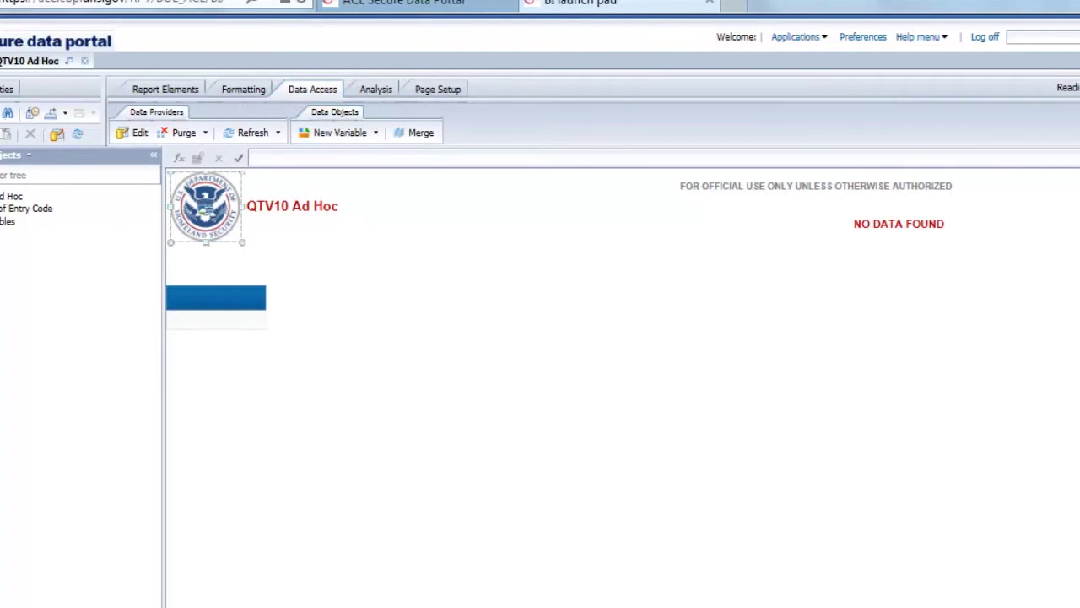
pyautogui.click(133, 133)
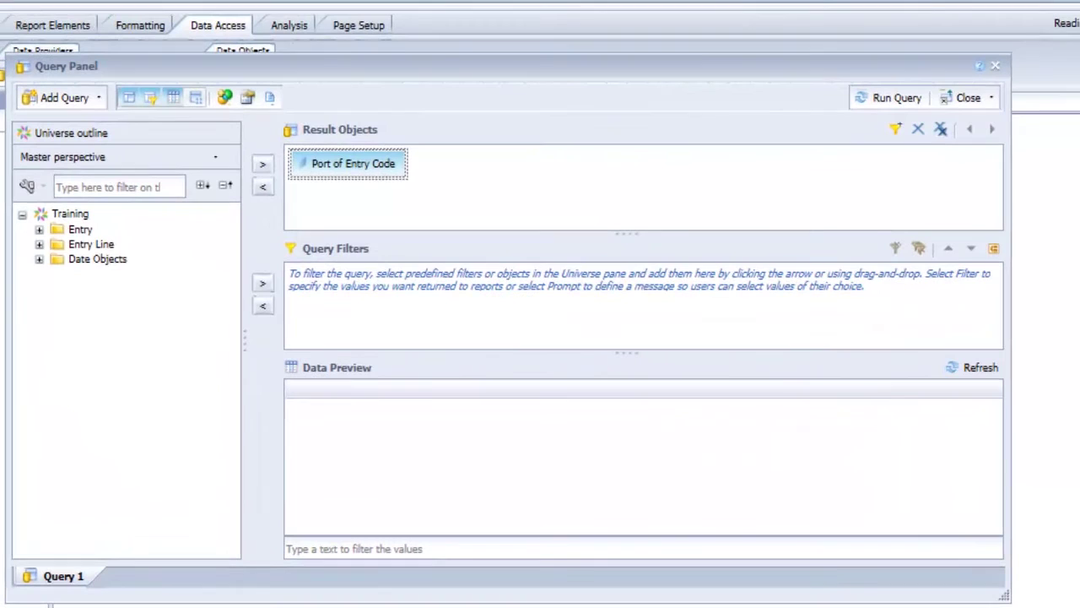
# - Expand the Entry and Entry Line folders and remove Port of Entry Code from the query's result objects
pyautogui.click(39, 229)
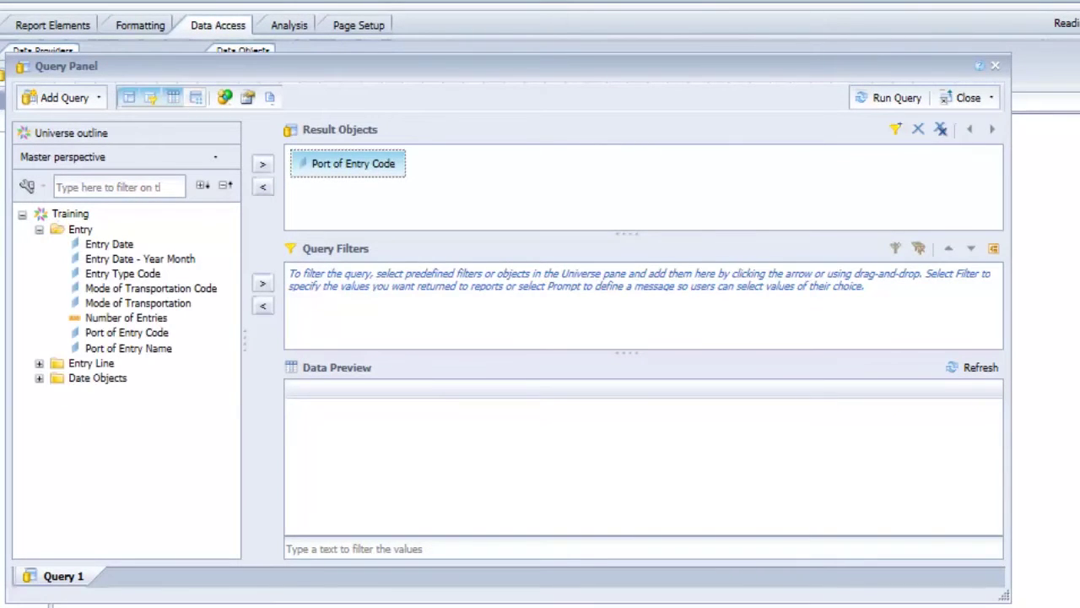
pyautogui.click(38, 363)
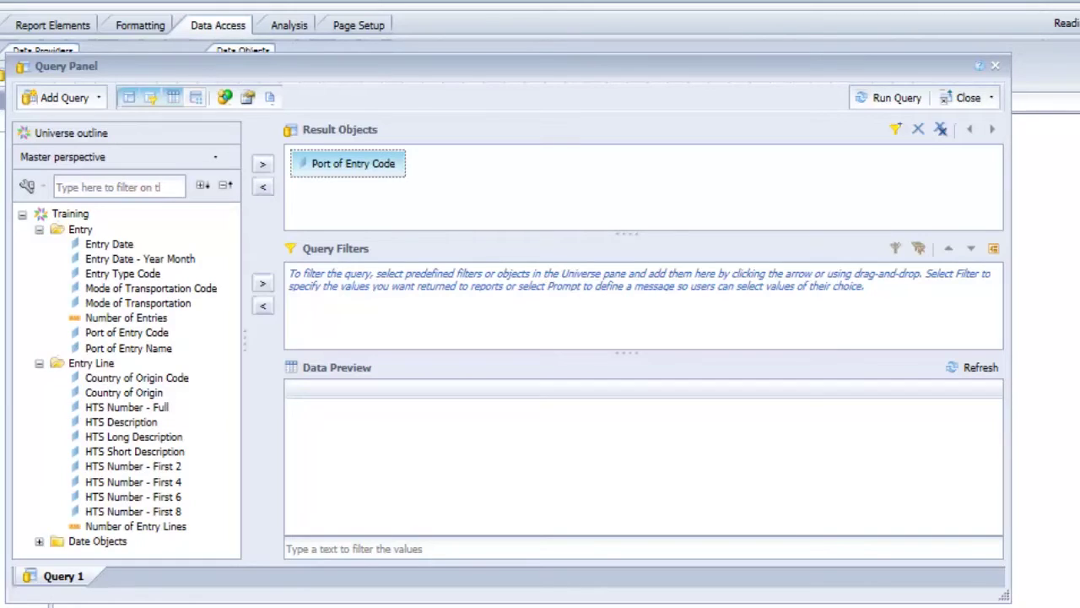
pyautogui.click(347, 173)
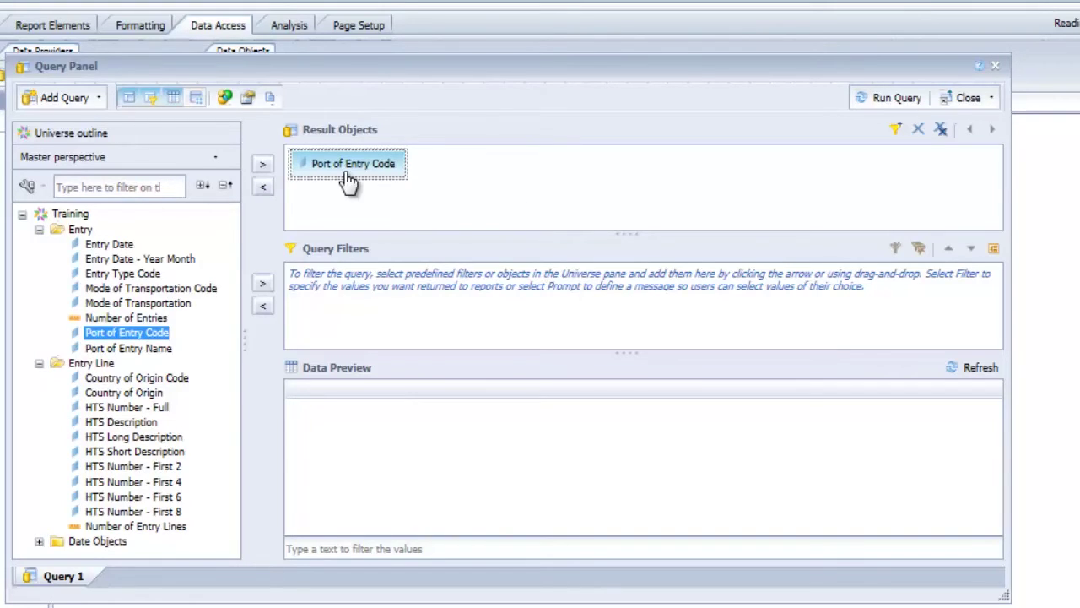
pyautogui.click(918, 128)
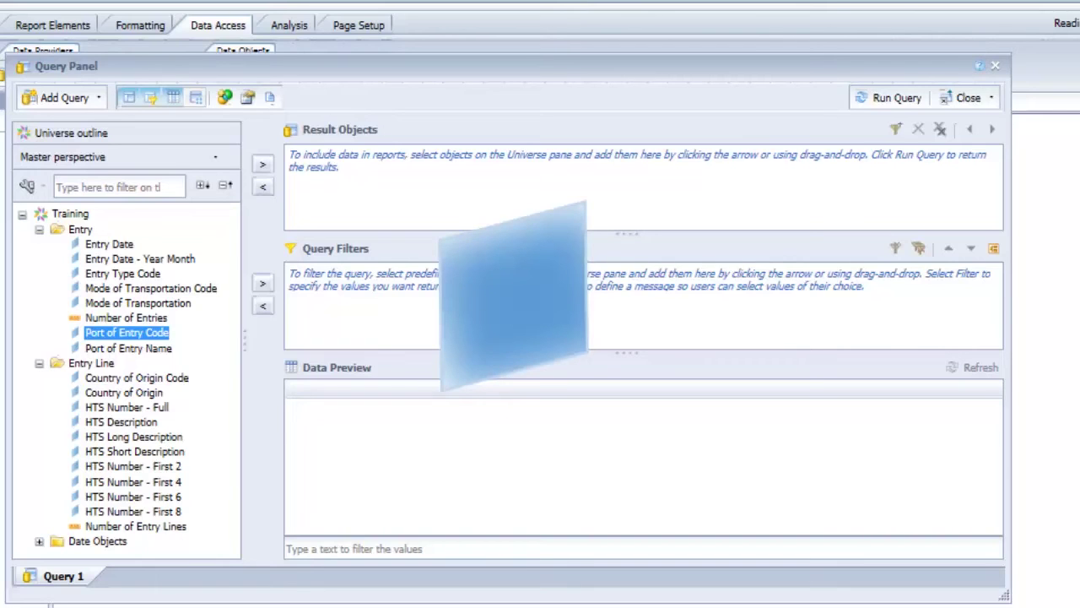
# - Add Entry Type Code, Country of Origin Code, Country of Origin, HTS Number - First 2 and Number of Entry Lines to the result objects
pyautogui.doubleClick(122, 273)
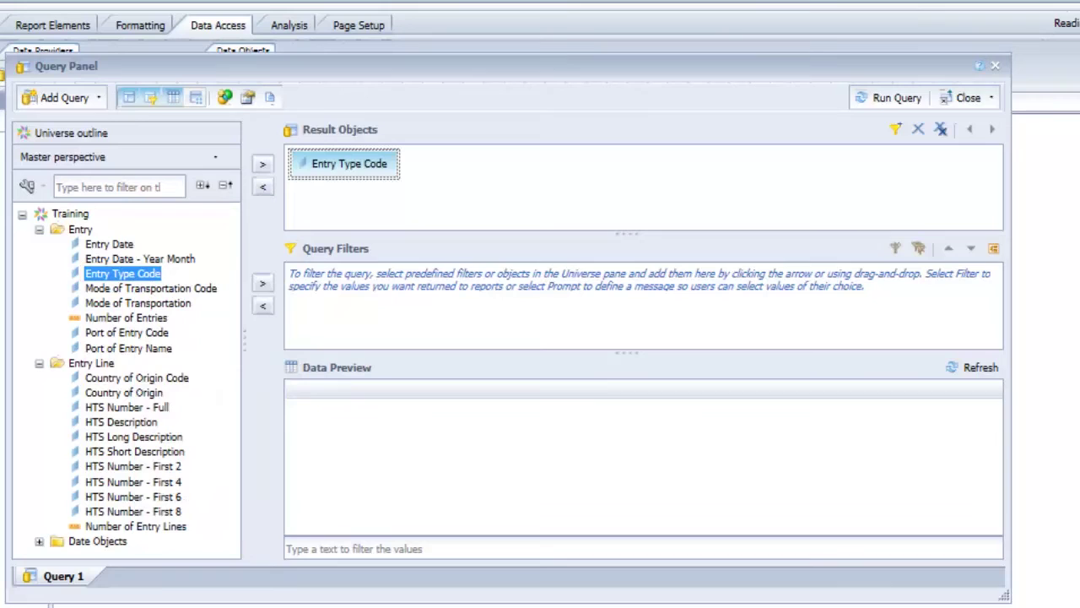
pyautogui.doubleClick(135, 378)
pyautogui.doubleClick(124, 392)
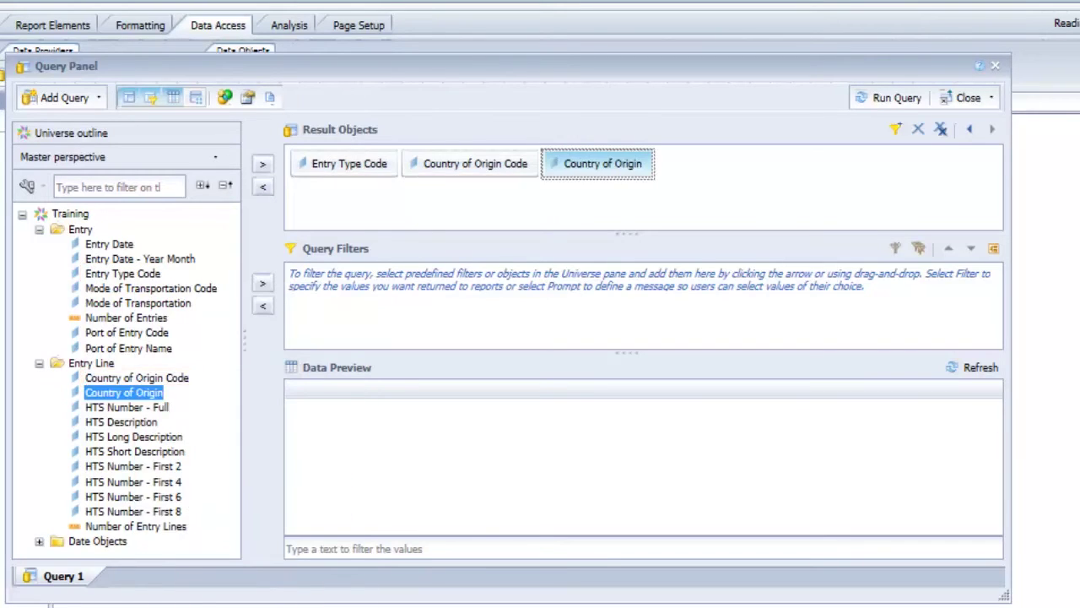
pyautogui.doubleClick(132, 466)
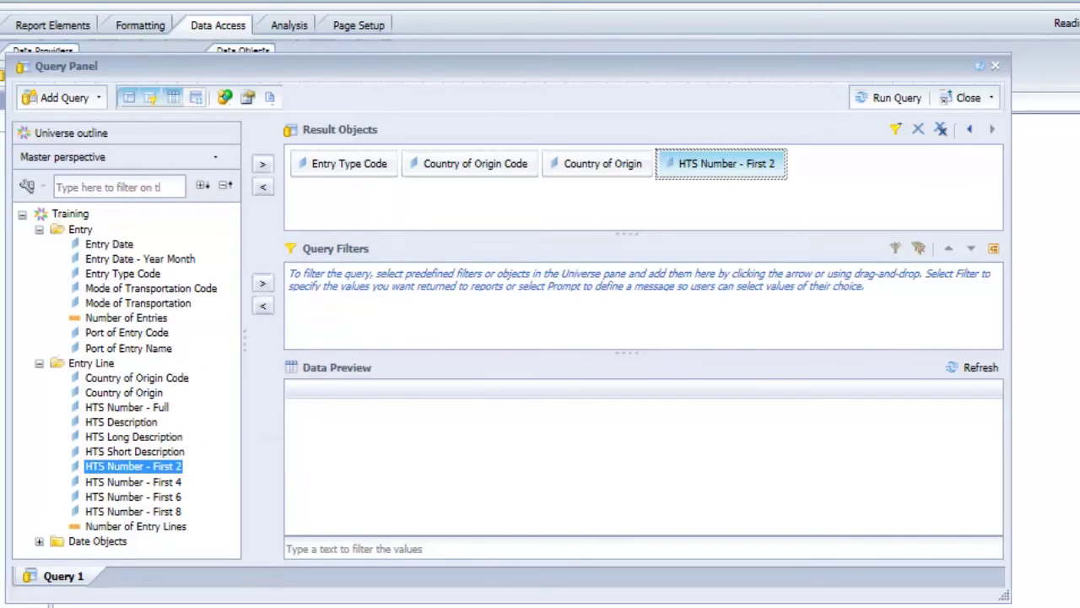
pyautogui.doubleClick(135, 526)
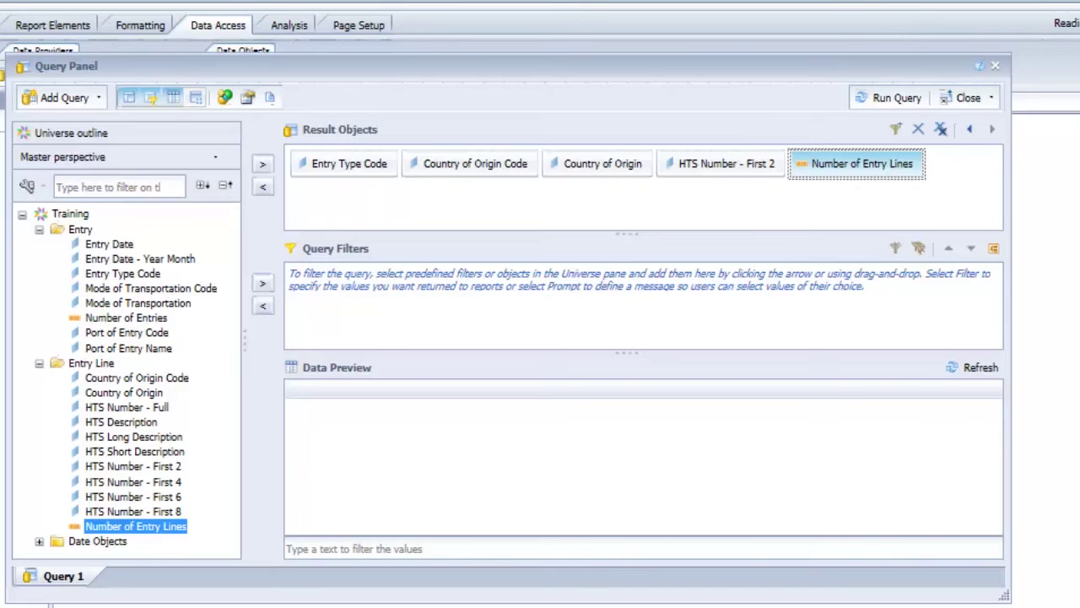
# - Add a query filter on Country of Origin Code, in list, with the values CL, CU, CW and DE picked from the list of values
pyautogui.moveTo(137, 377); pyautogui.dragTo(333, 306)
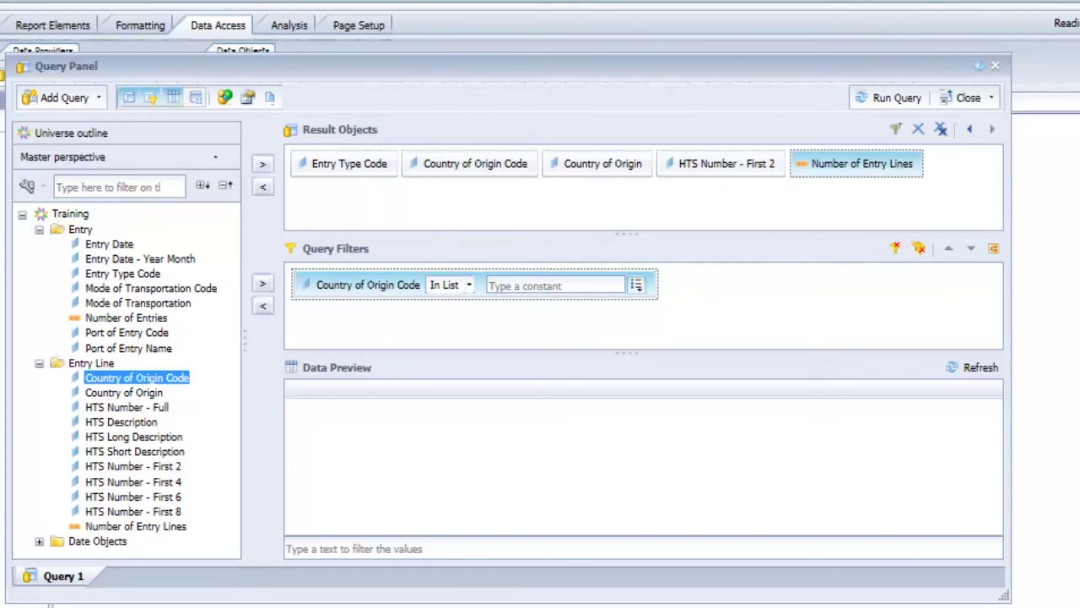
pyautogui.click(637, 284)
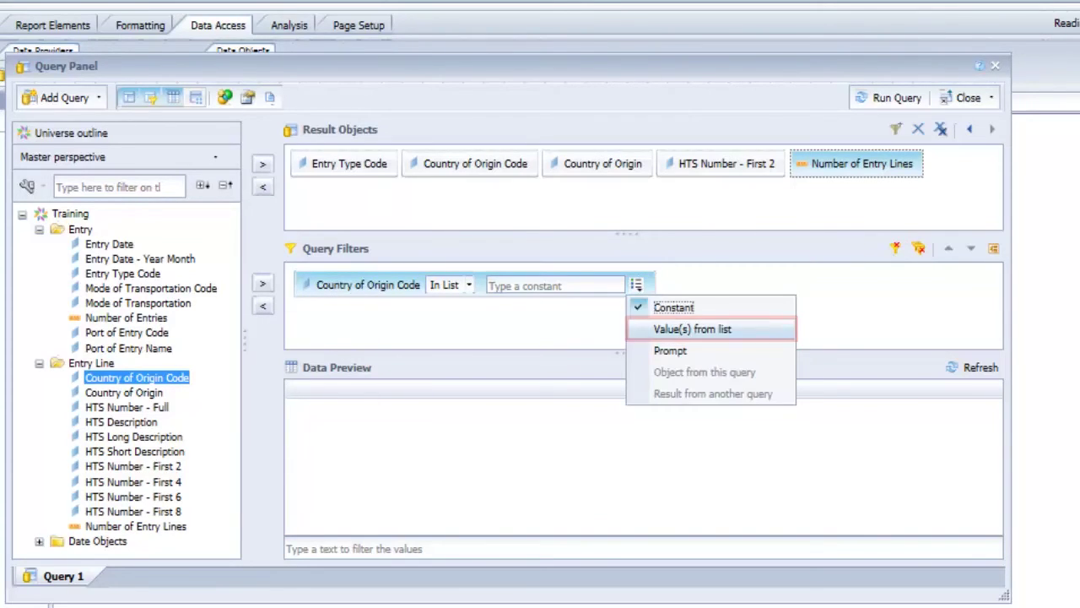
pyautogui.click(687, 328)
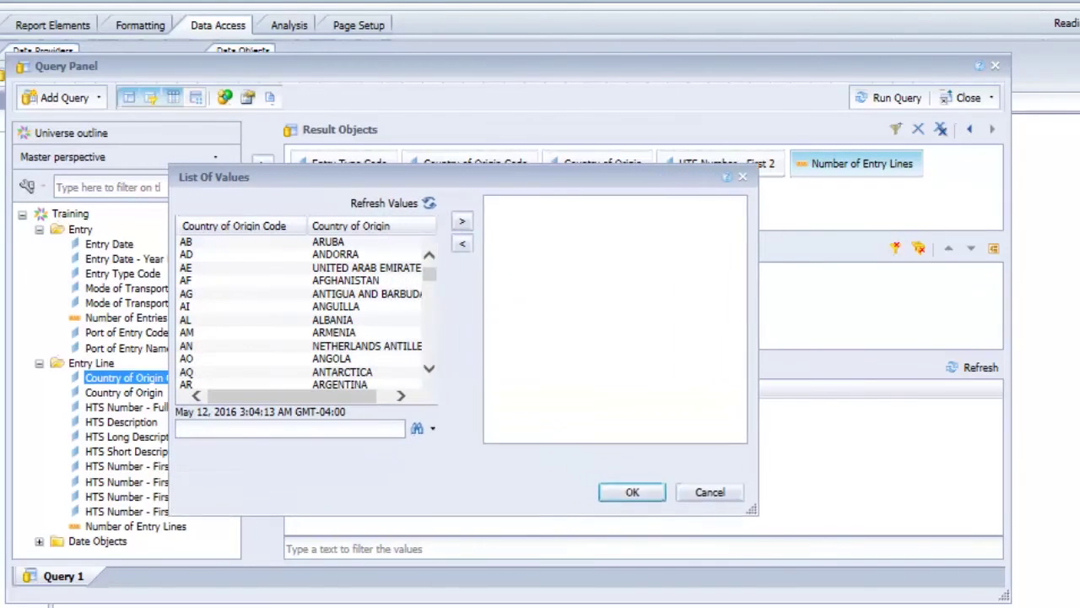
pyautogui.scroll(-10, 458, 423)
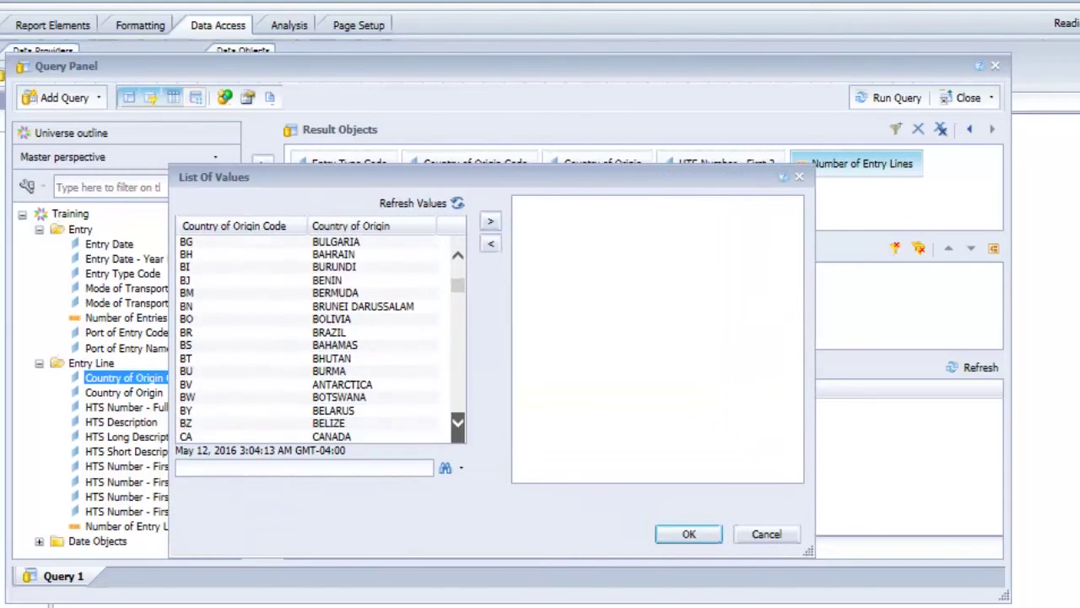
pyautogui.scroll(-3, 457, 423)
pyautogui.doubleClick(327, 307)
pyautogui.doubleClick(324, 397)
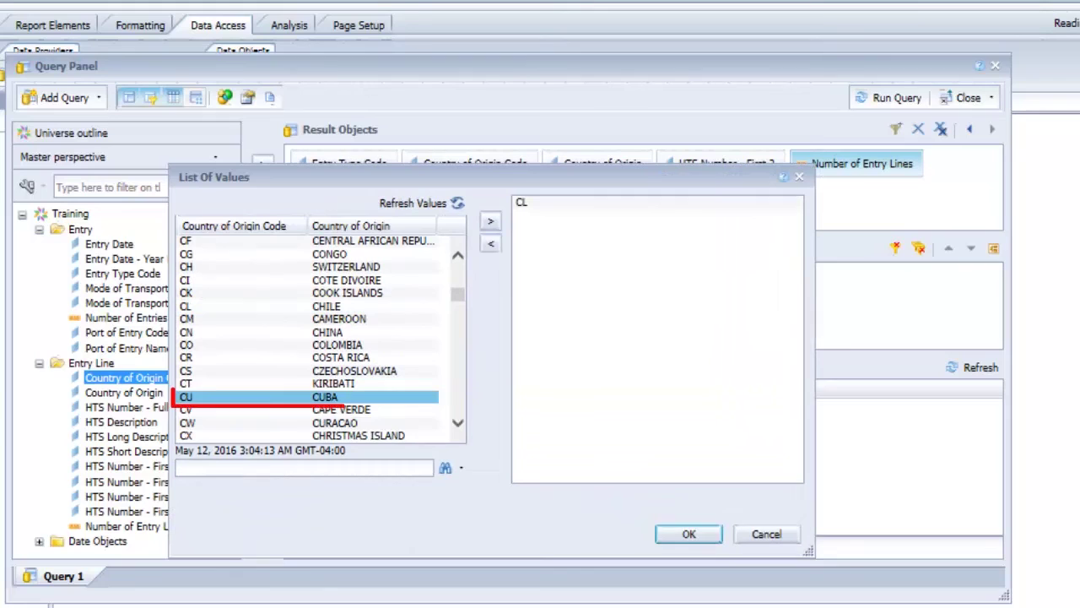
pyautogui.doubleClick(334, 422)
pyautogui.scroll(-3, 321, 338)
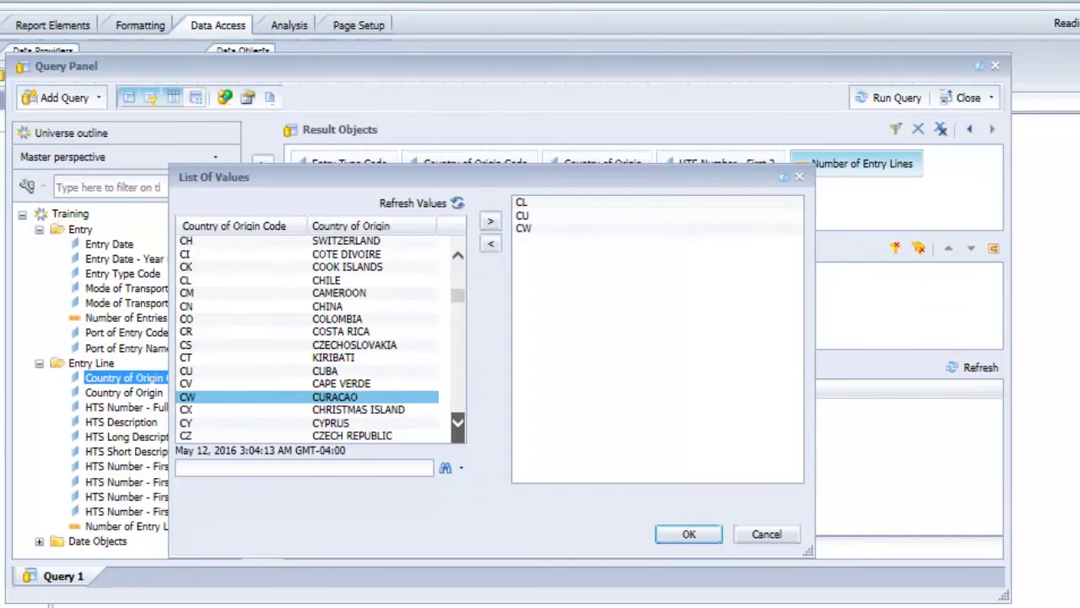
pyautogui.doubleClick(335, 358)
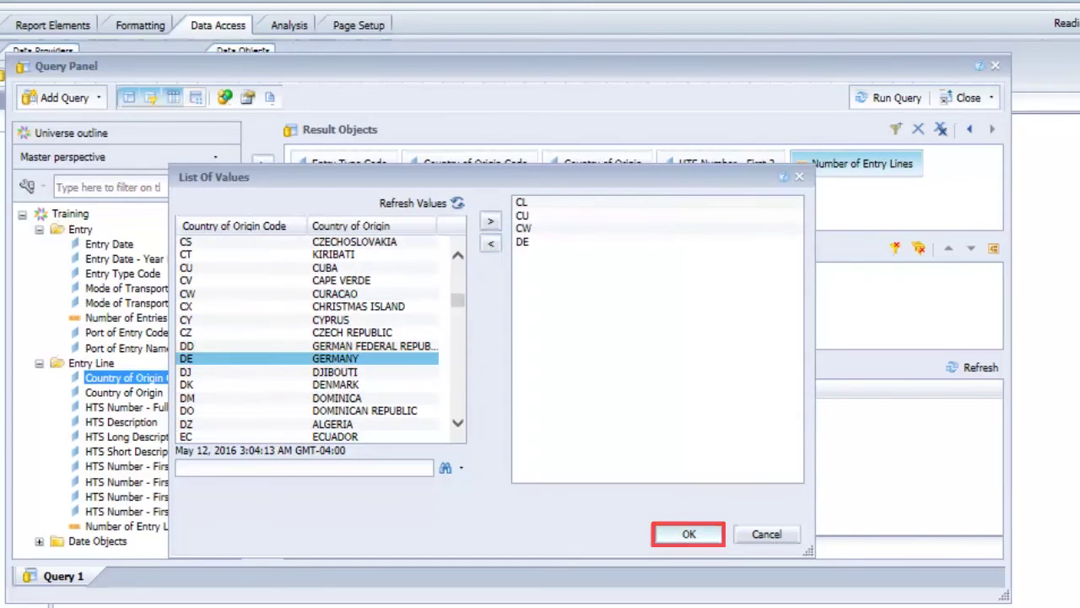
pyautogui.click(689, 534)
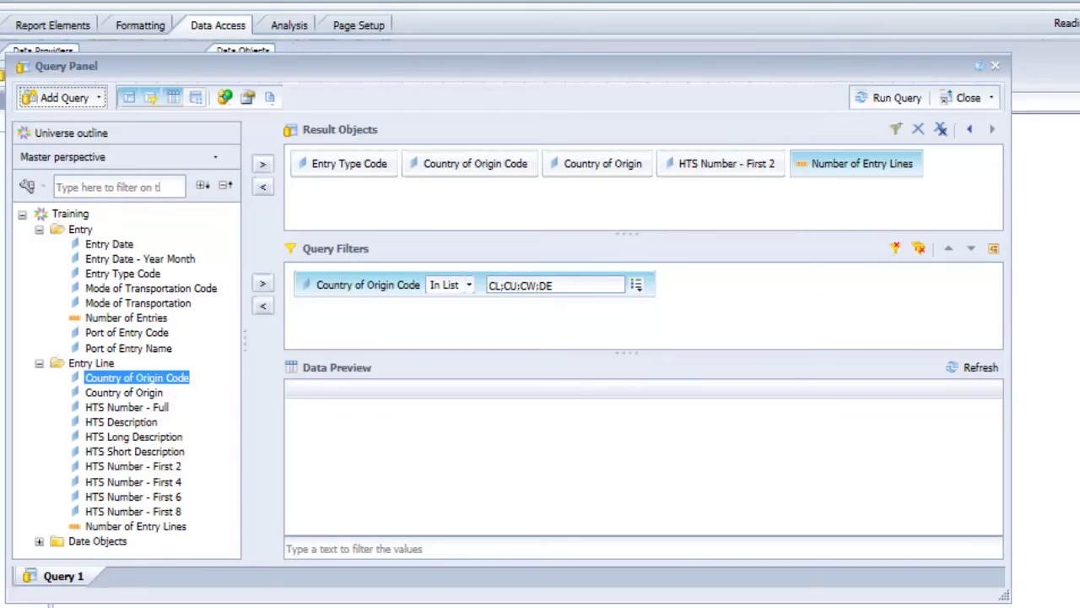
# - Add a query filter on HTS Number - First 2, in list, with 75, 76, 78, 83, 86 and 81 picked from the list of values
pyautogui.moveTo(173, 467); pyautogui.dragTo(380, 337)
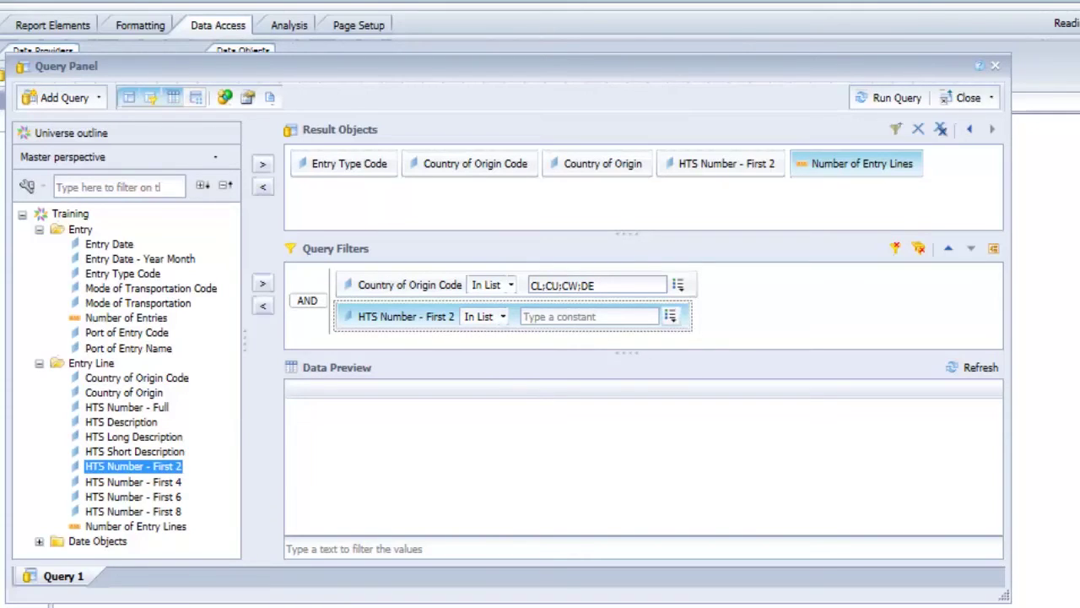
pyautogui.click(671, 316)
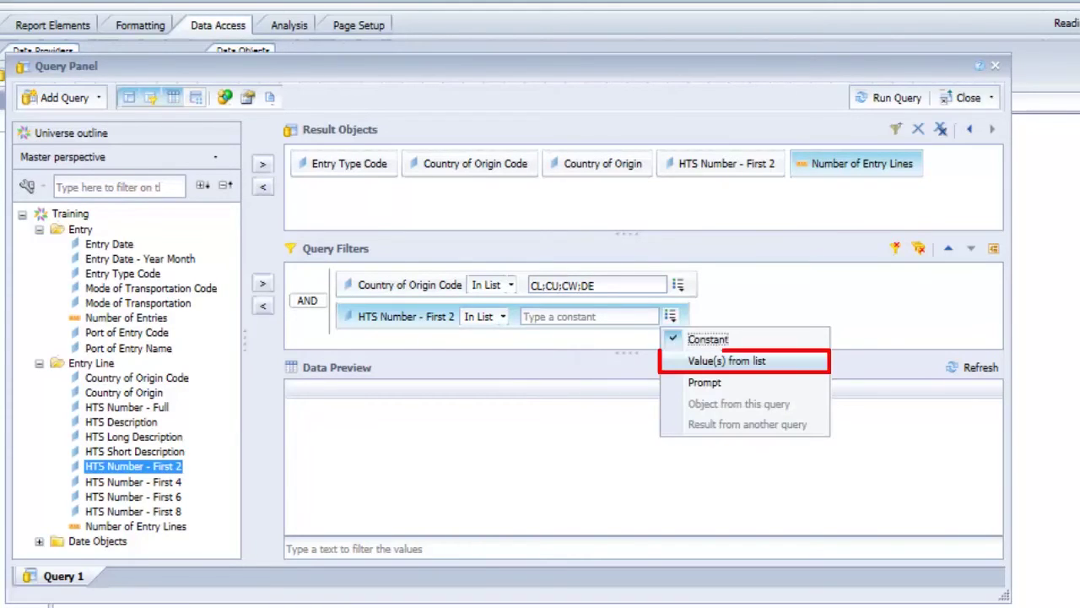
pyautogui.click(693, 362)
pyautogui.click(311, 214)
pyautogui.moveTo(449, 265); pyautogui.dragTo(449, 371)
pyautogui.doubleClick(220, 292)
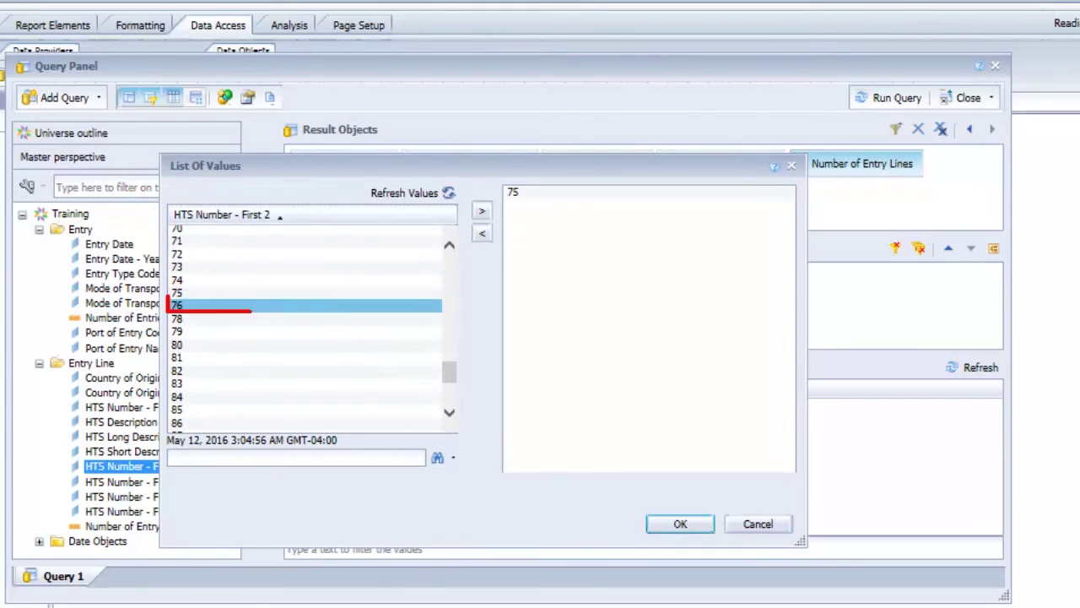
pyautogui.doubleClick(219, 304)
pyautogui.doubleClick(219, 318)
pyautogui.doubleClick(220, 383)
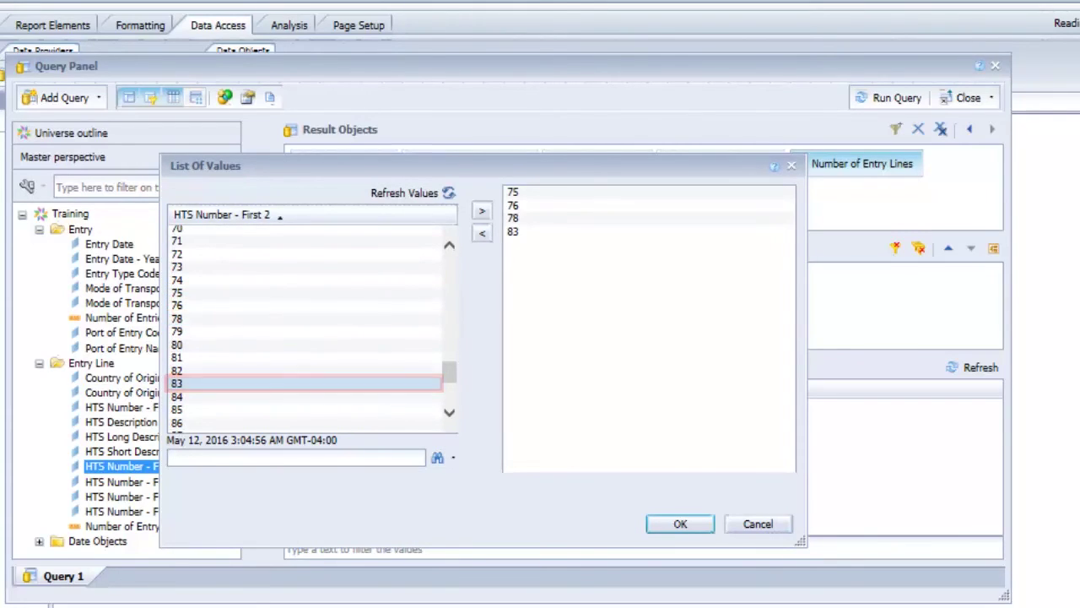
pyautogui.doubleClick(220, 423)
pyautogui.doubleClick(219, 357)
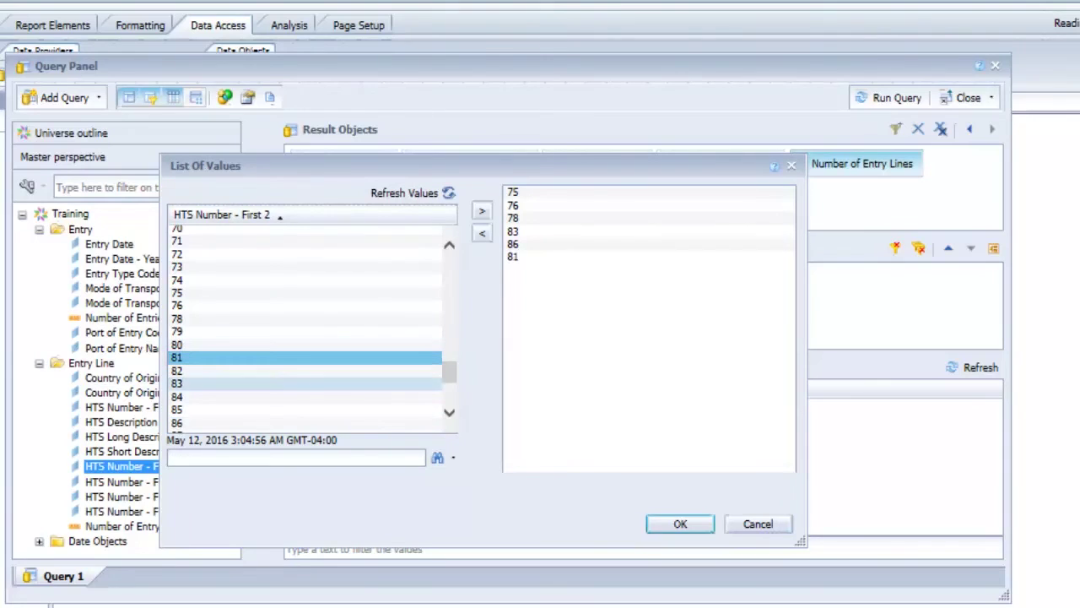
pyautogui.click(680, 523)
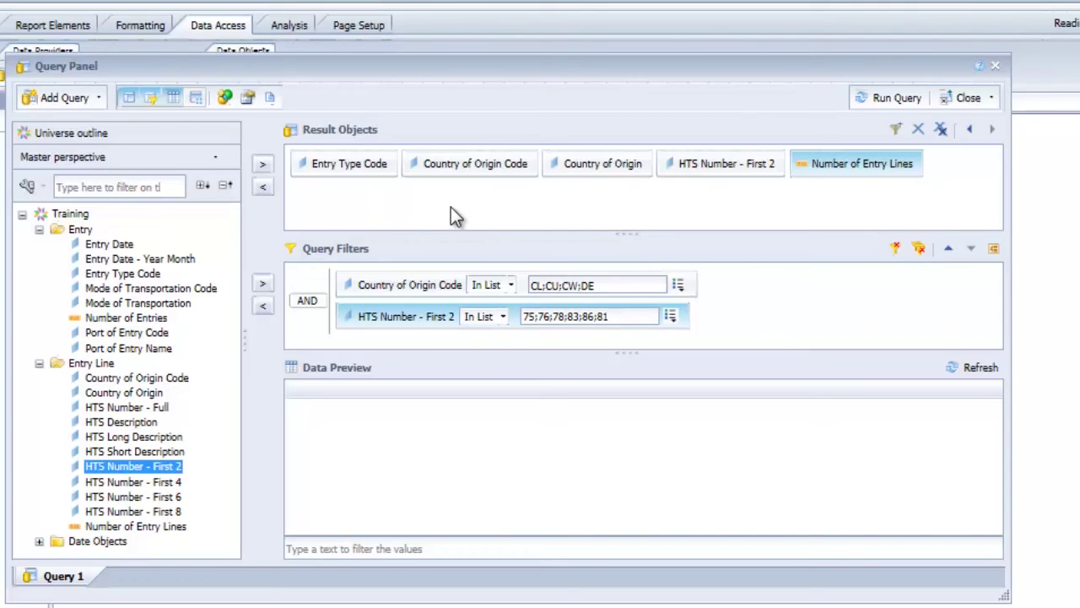
# - Add an Entry Date query filter between 3/1/2016 and 5/12/2016, and run the query
pyautogui.moveTo(110, 244); pyautogui.dragTo(369, 353)
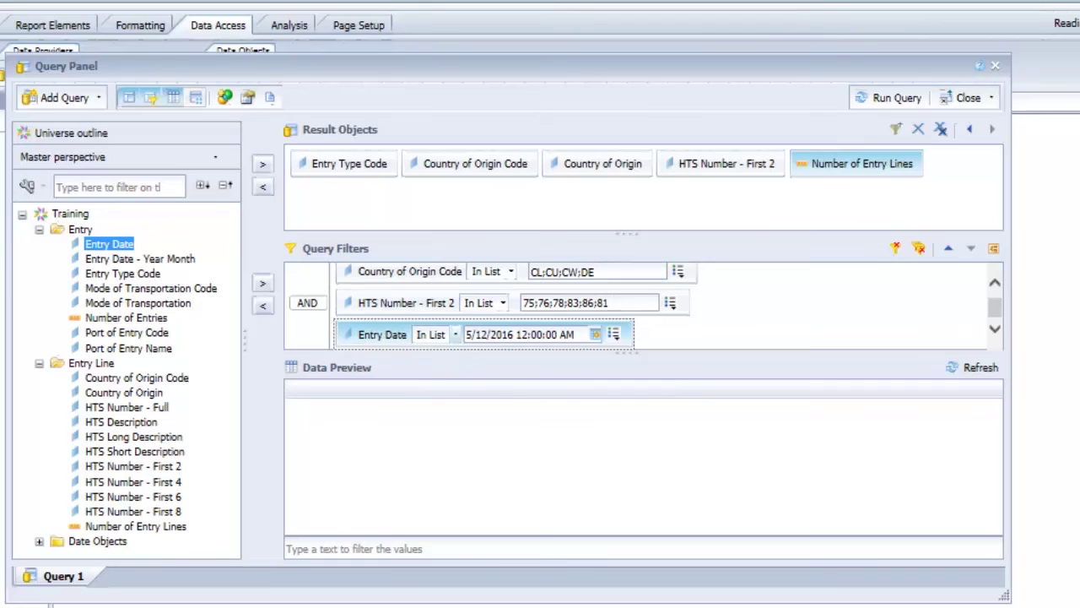
pyautogui.click(455, 334)
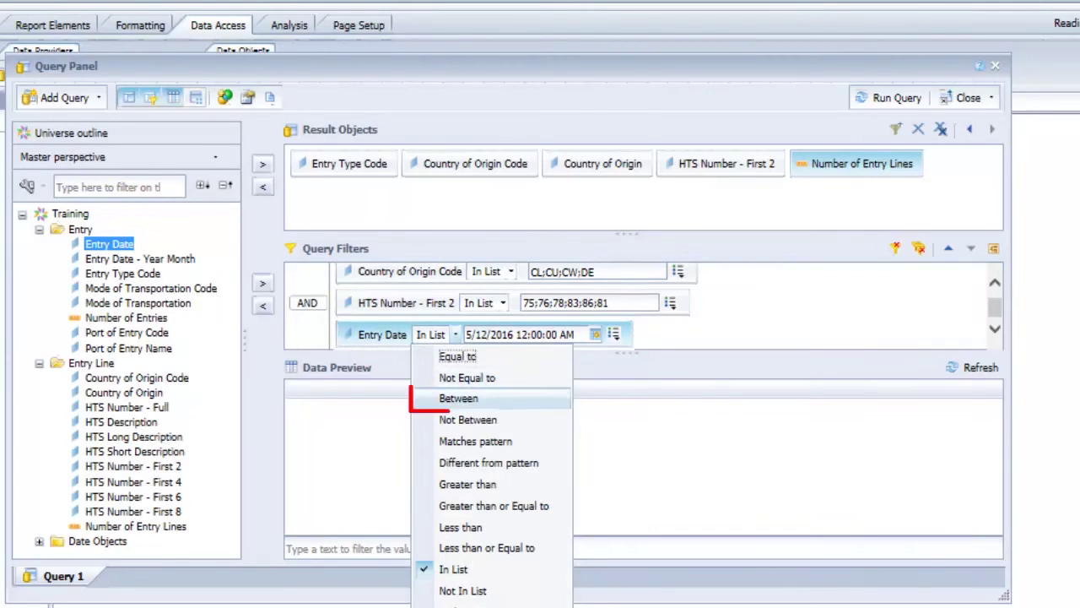
pyautogui.click(458, 398)
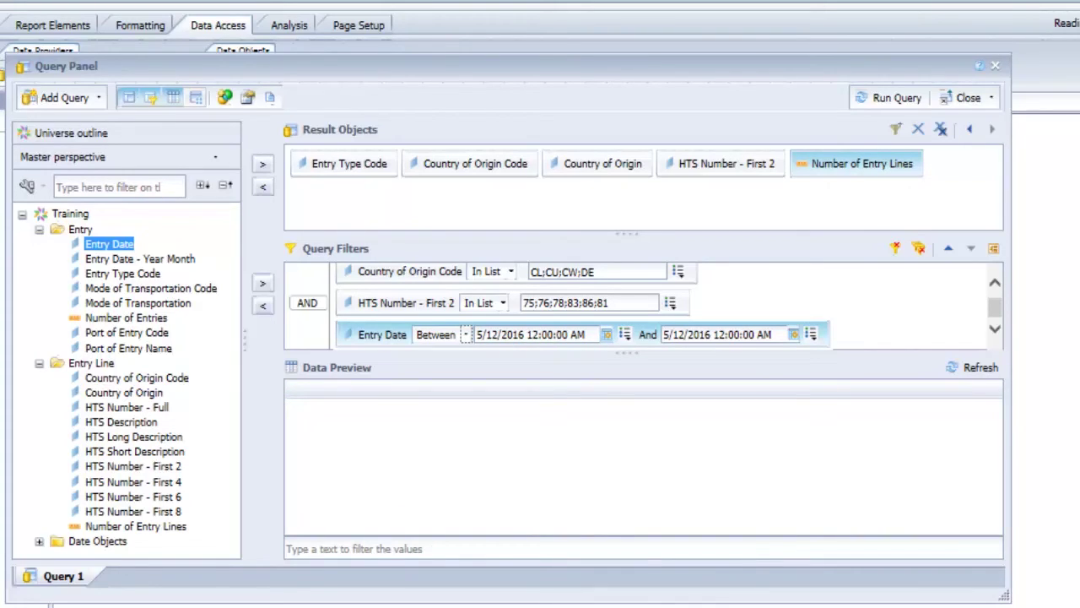
pyautogui.click(606, 335)
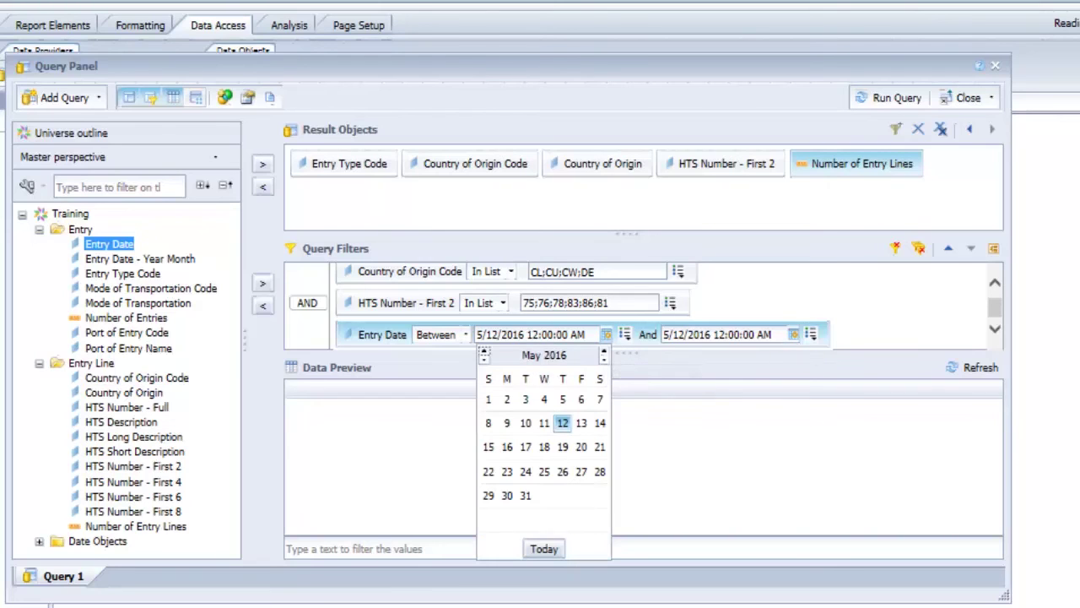
pyautogui.click(484, 359)
pyautogui.click(484, 358)
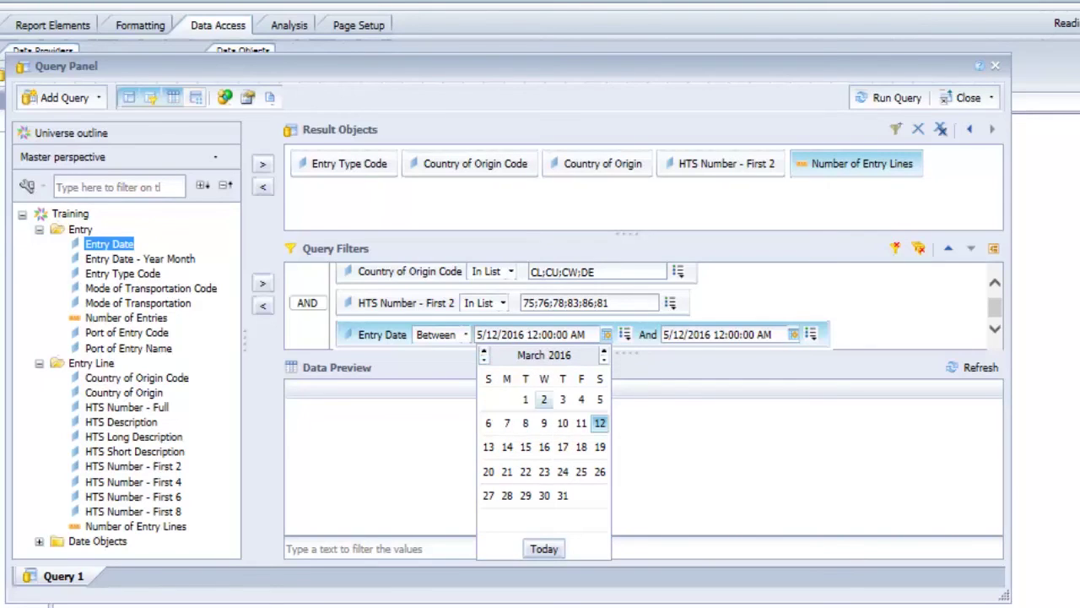
pyautogui.click(525, 399)
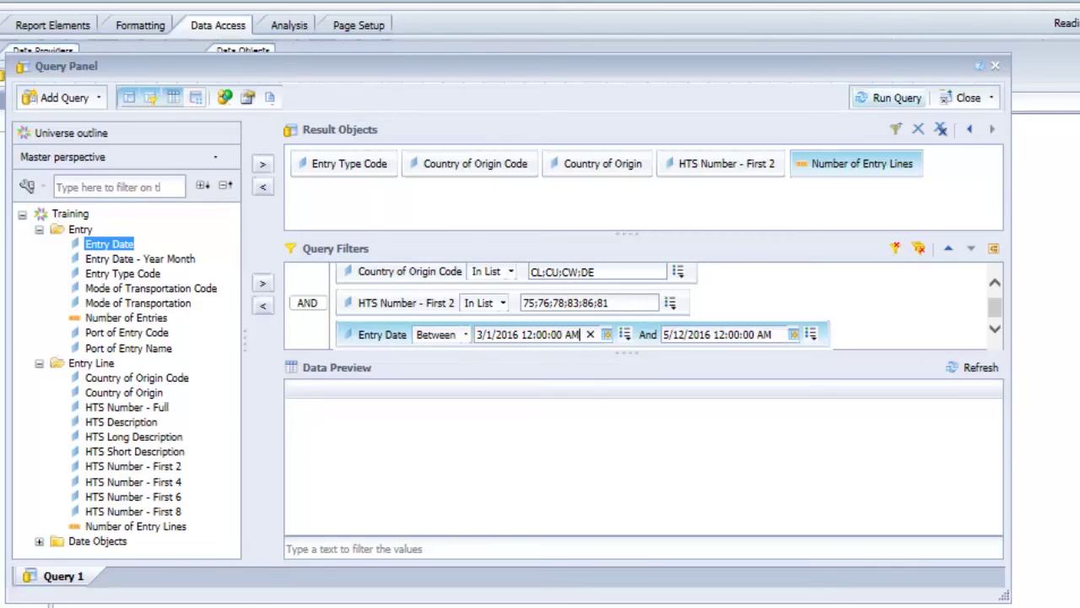
pyautogui.click(897, 98)
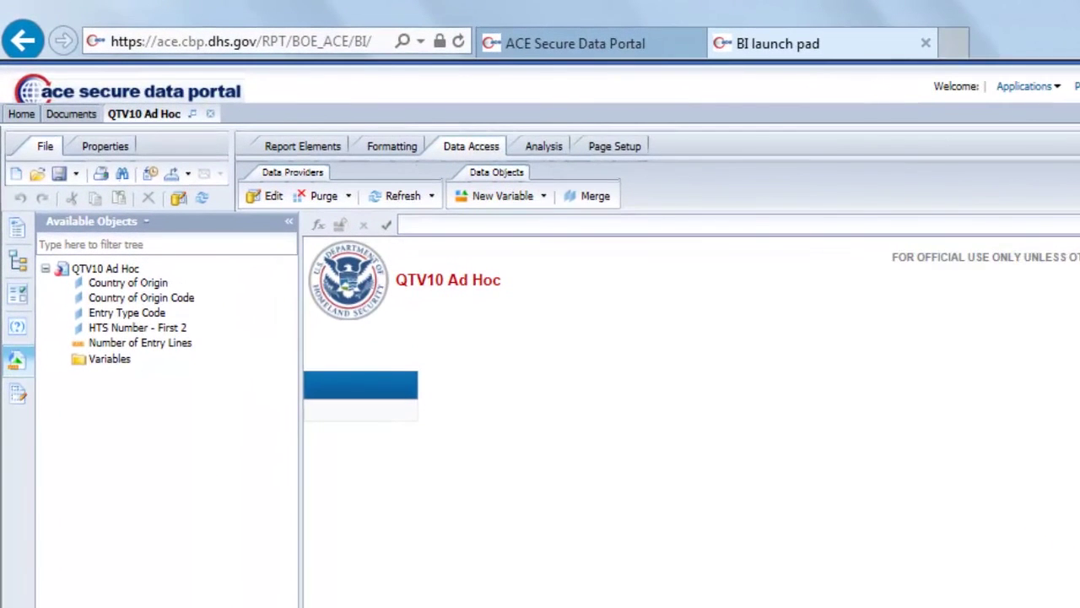
# - Place Entry Type Code, Country of Origin Code, Country of Origin, HTS Number - First 2 and Number of Entry Lines, in that order, in the report table
pyautogui.press('ctrl')
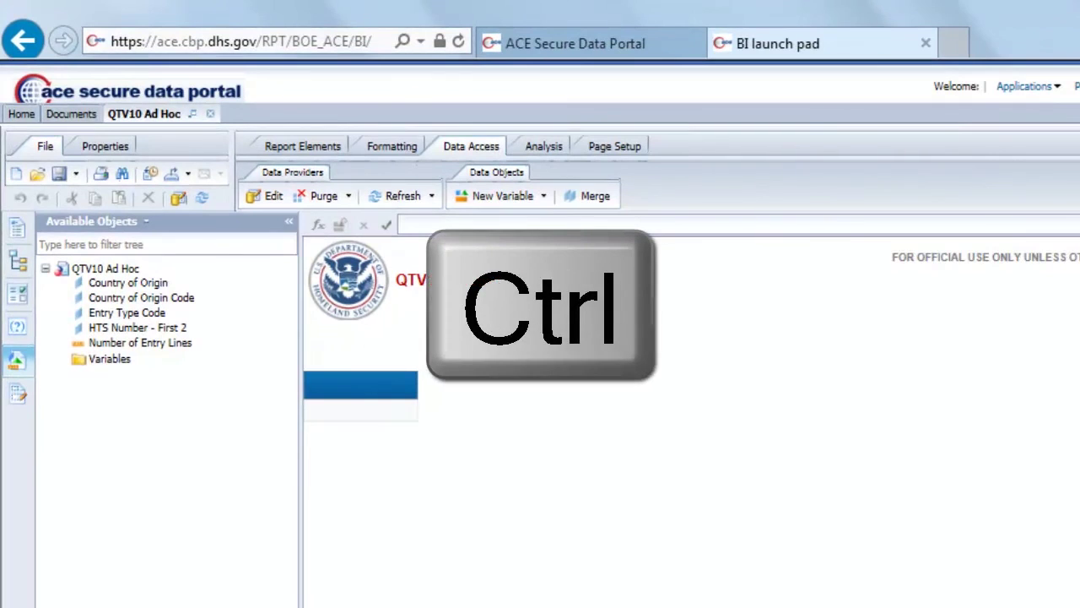
pyautogui.keyDown('ctrl'); pyautogui.click(151, 313); pyautogui.keyUp('ctrl')
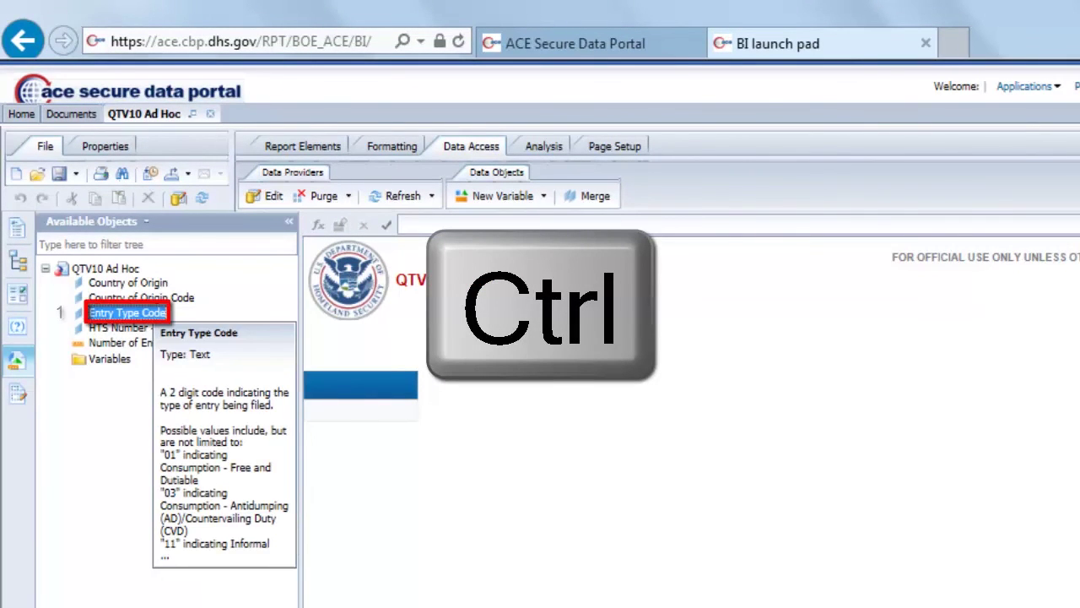
pyautogui.keyDown('ctrl'); pyautogui.click(141, 297); pyautogui.keyUp('ctrl')
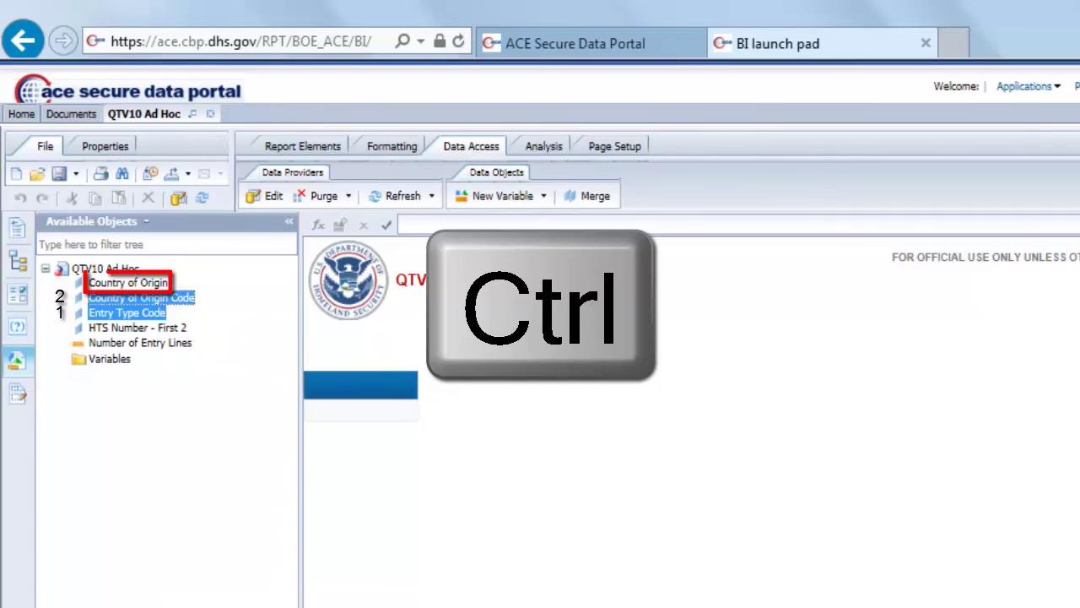
pyautogui.keyDown('ctrl'); pyautogui.click(129, 283); pyautogui.keyUp('ctrl')
pyautogui.keyDown('ctrl'); pyautogui.click(138, 327); pyautogui.keyUp('ctrl')
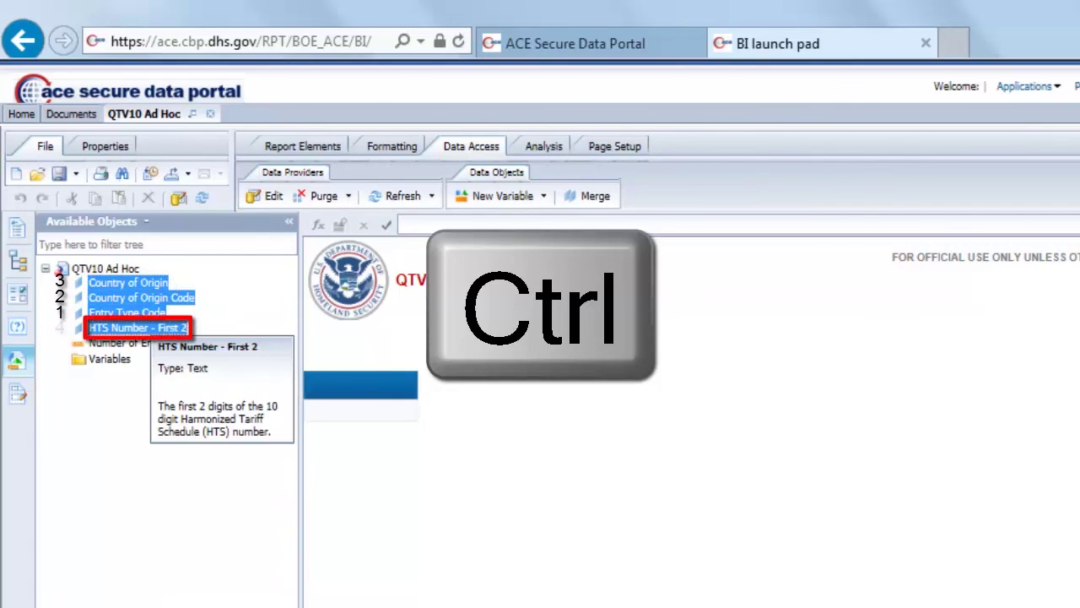
pyautogui.keyDown('ctrl'); pyautogui.click(141, 343); pyautogui.keyUp('ctrl')
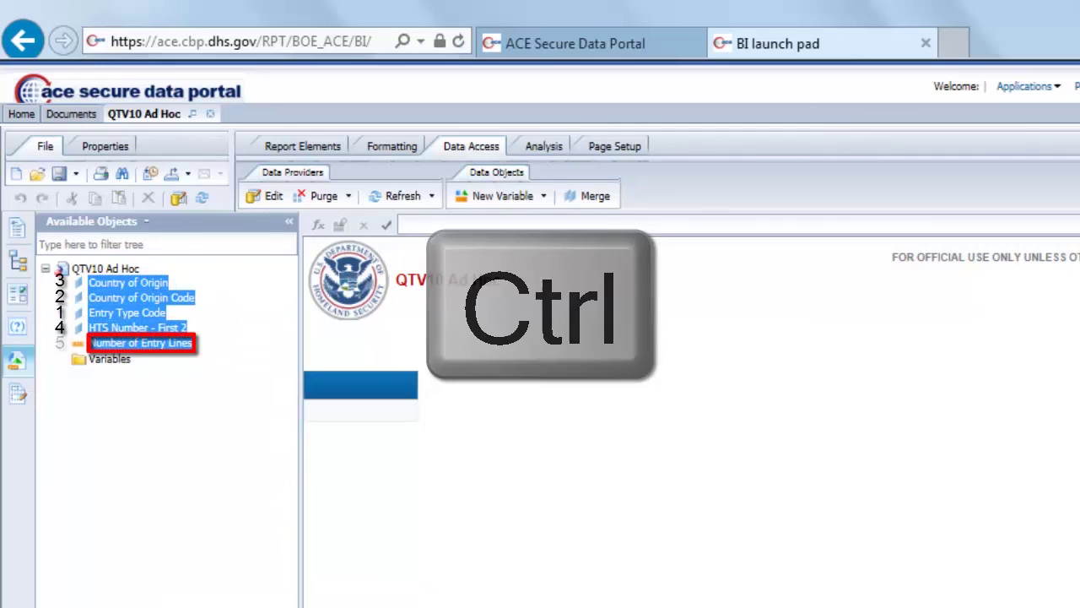
pyautogui.moveTo(144, 302); pyautogui.dragTo(350, 384)
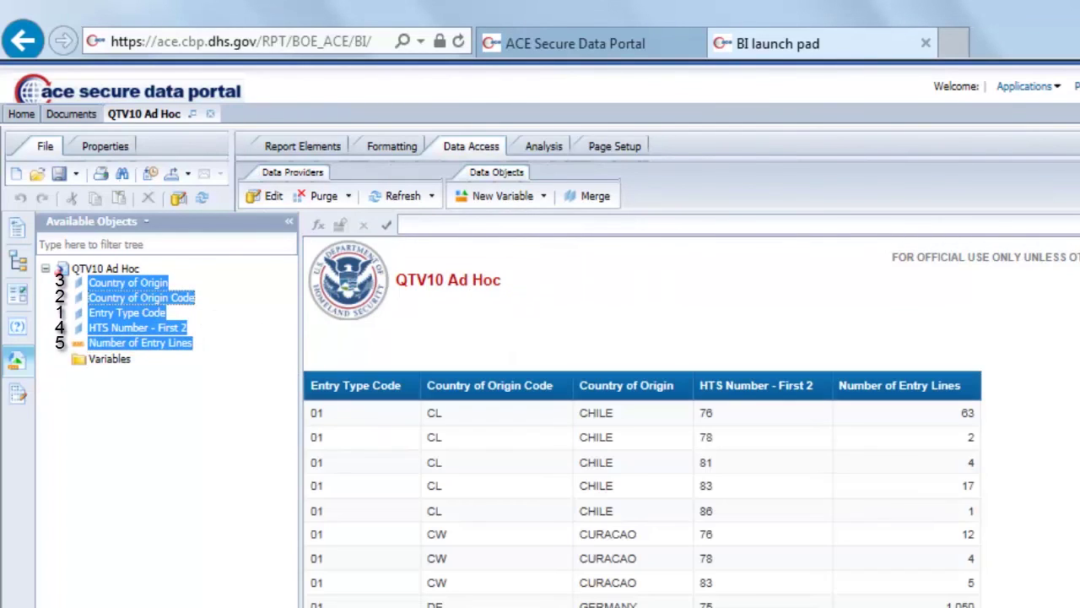